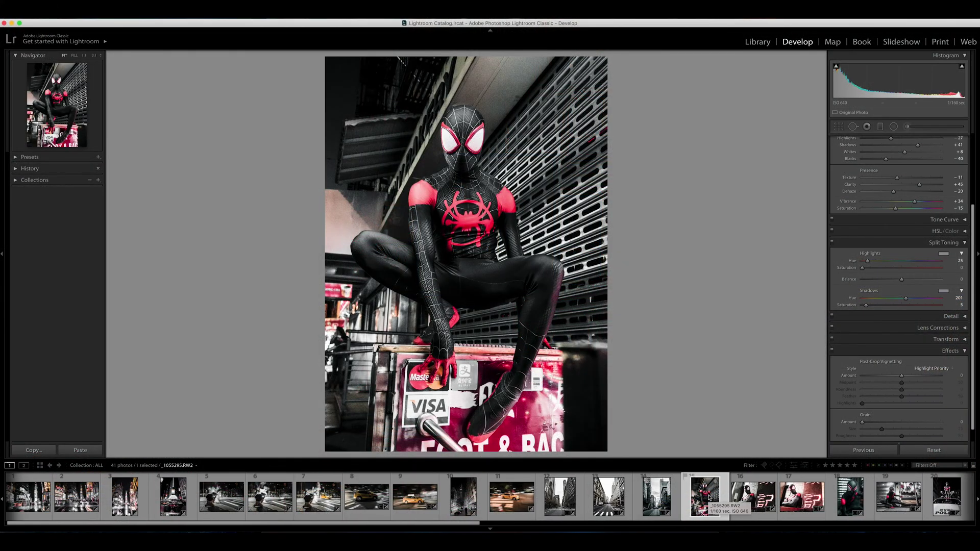
- Browse the filmstrip past the NYPD Police and red bus photos, ending on the Times Square night photo
scroll(709, 498, "right", 5)
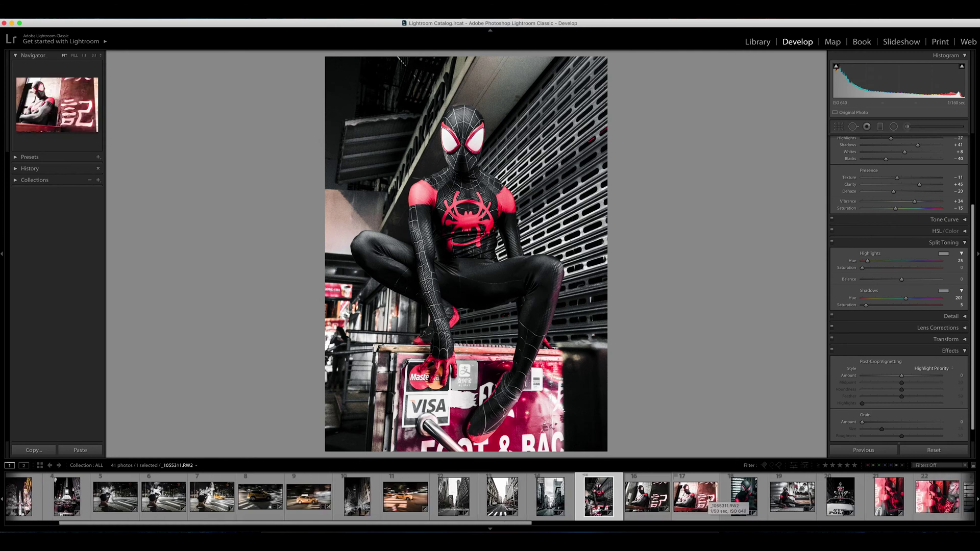
left_click(717, 497)
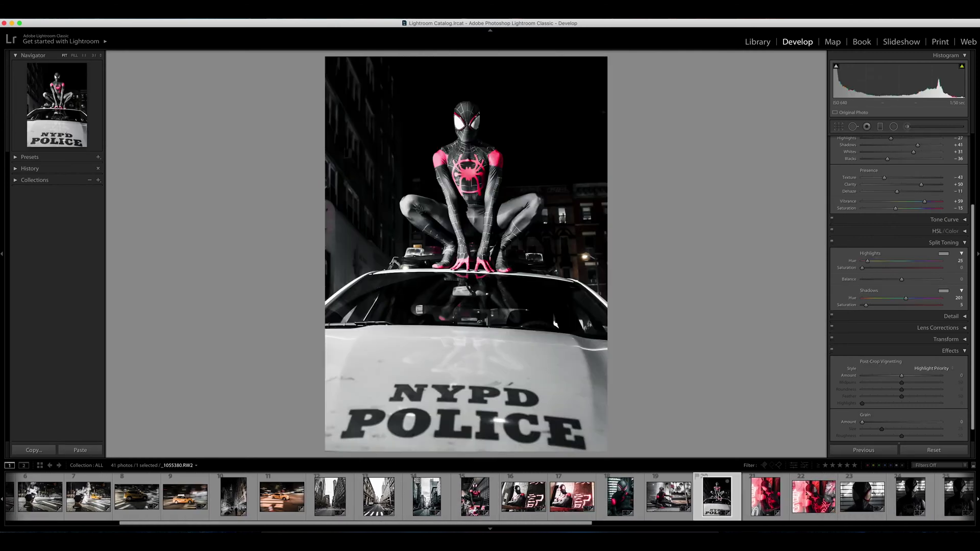
scroll(717, 497, "right", 15)
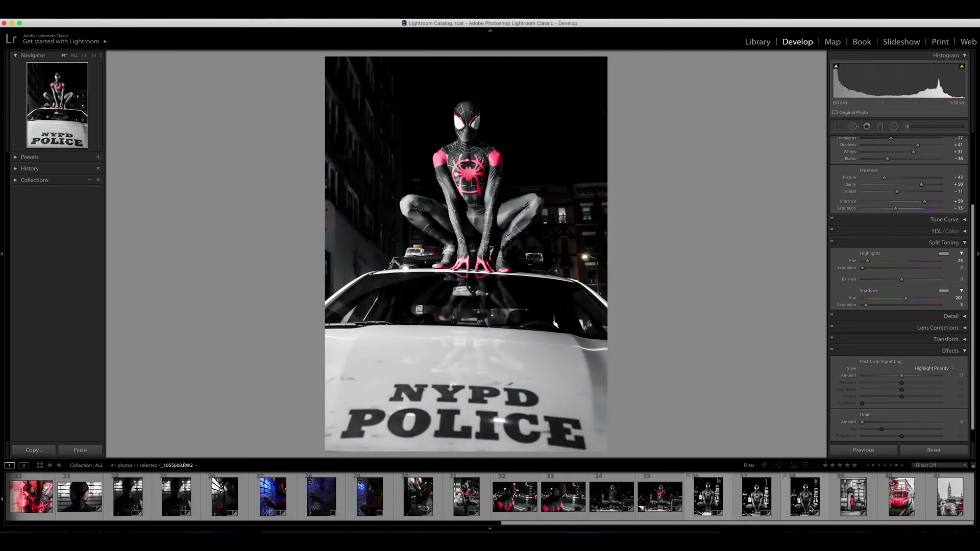
left_click(902, 500)
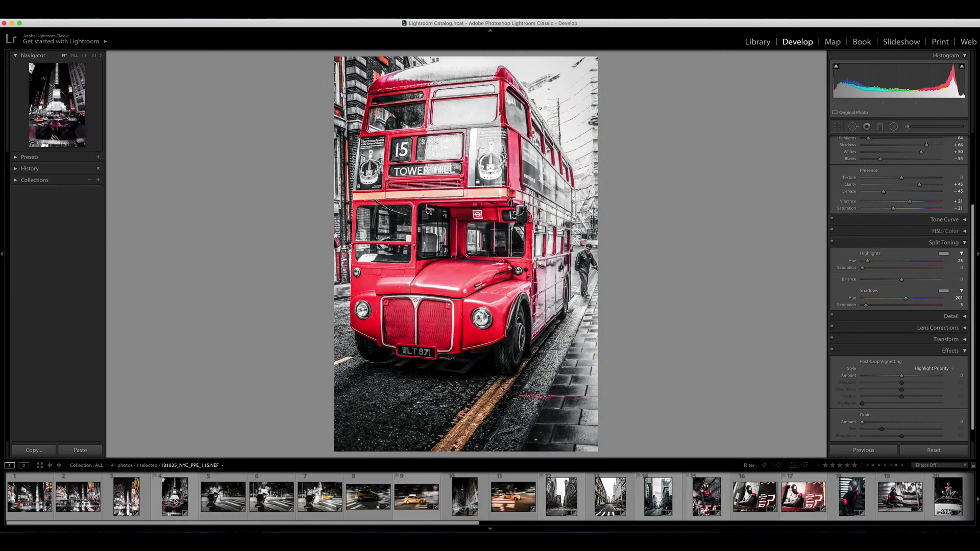
left_click(175, 501)
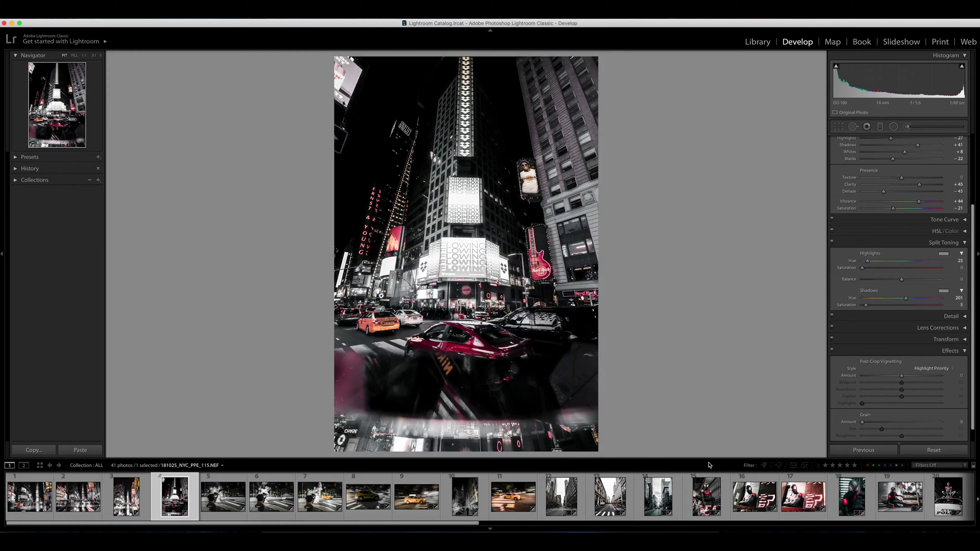
- Reset all develop settings on the Times Square night photo, leaving the dark unedited original
right_click(488, 245)
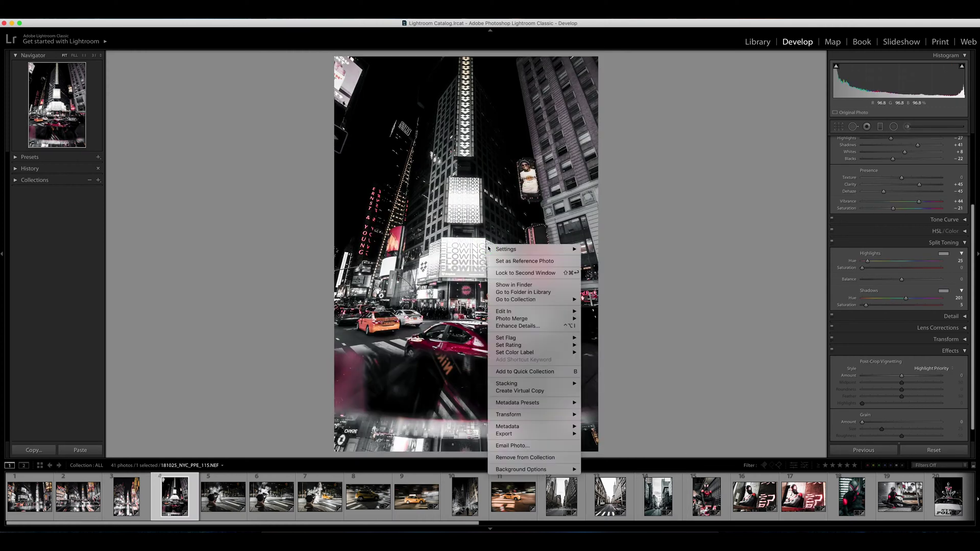
mouse_move(499, 251)
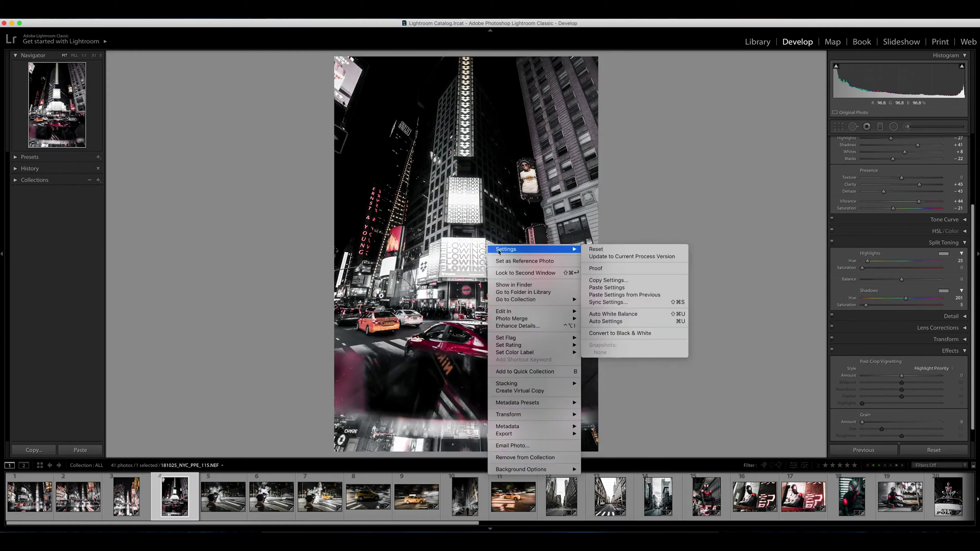
left_click(608, 250)
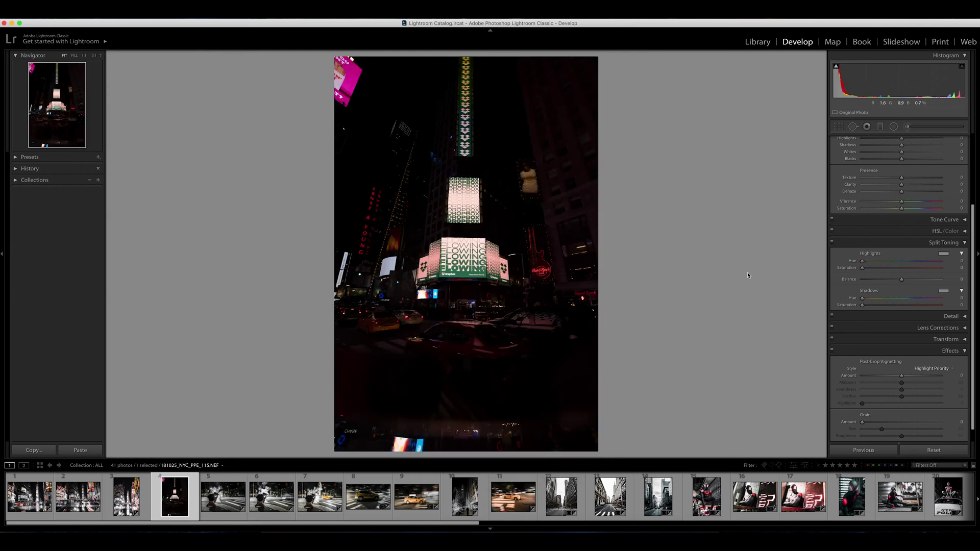
- Raise exposure to +3.35 and set white balance from a neutral spot in the photo
scroll(900, 208, "up", 5)
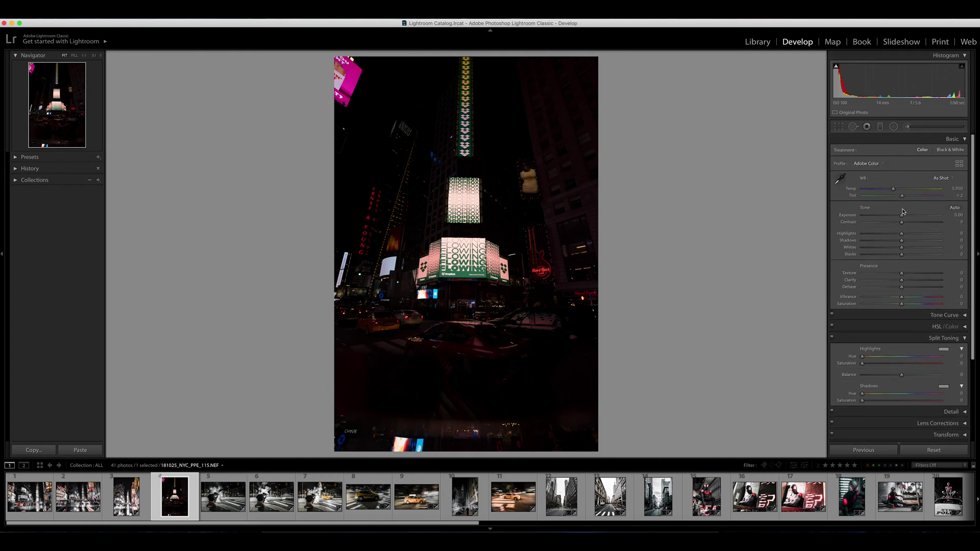
left_click_drag(901, 215, 927, 219)
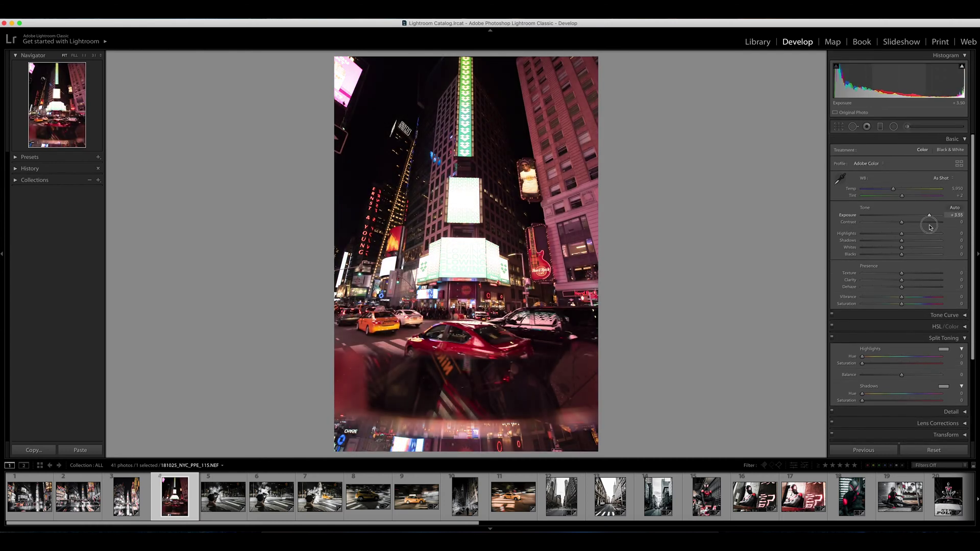
left_click(840, 178)
left_click(383, 344)
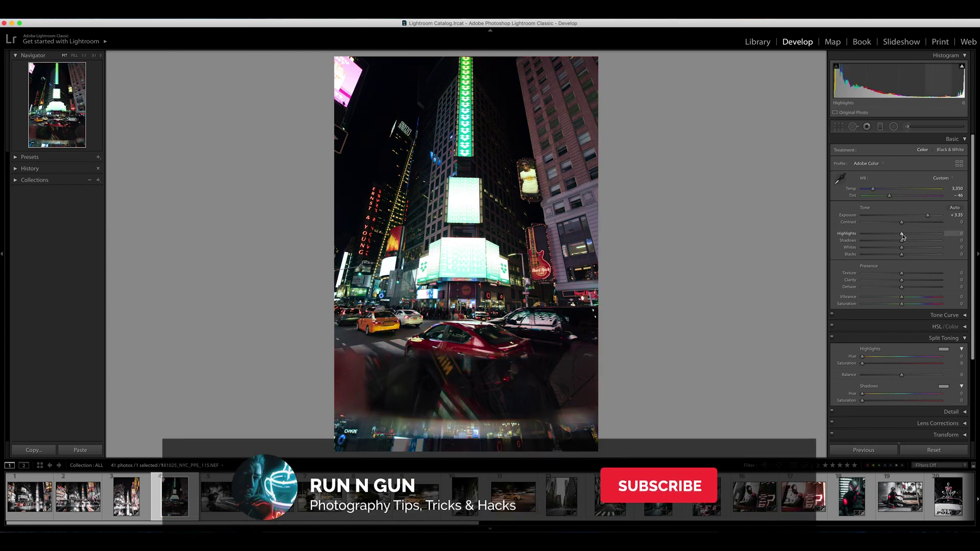
- Set highlights −35, shadows +52, whites +20, blacks −19 and contrast +20
left_click_drag(902, 236, 893, 254)
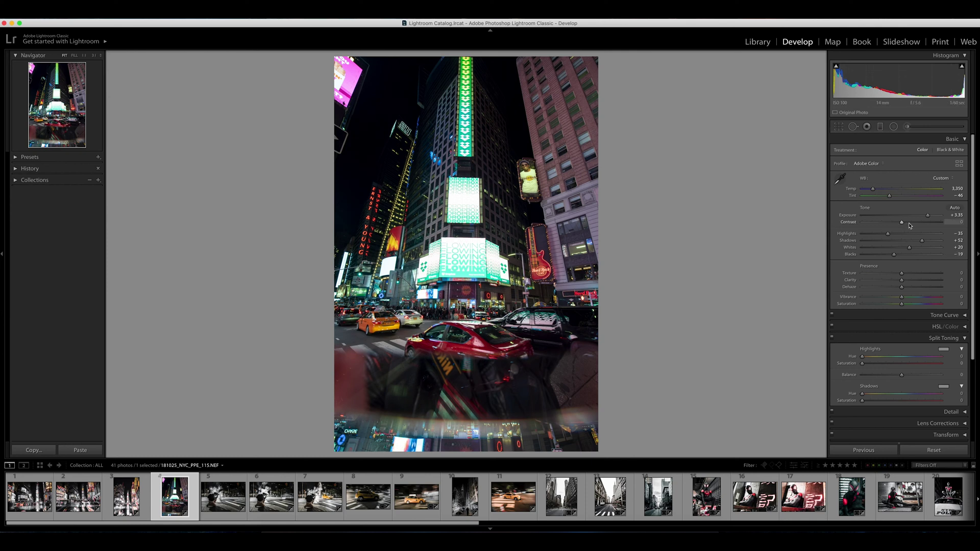
left_click(908, 223)
scroll(876, 223, "down", 3)
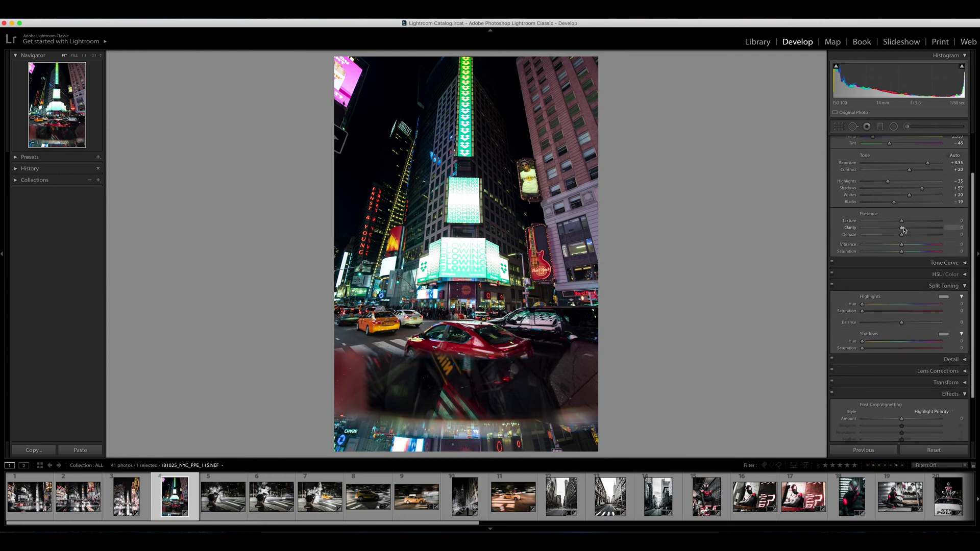
- Raise Clarity to +36 and collapse the Split Toning panel
left_click_drag(903, 229, 917, 240)
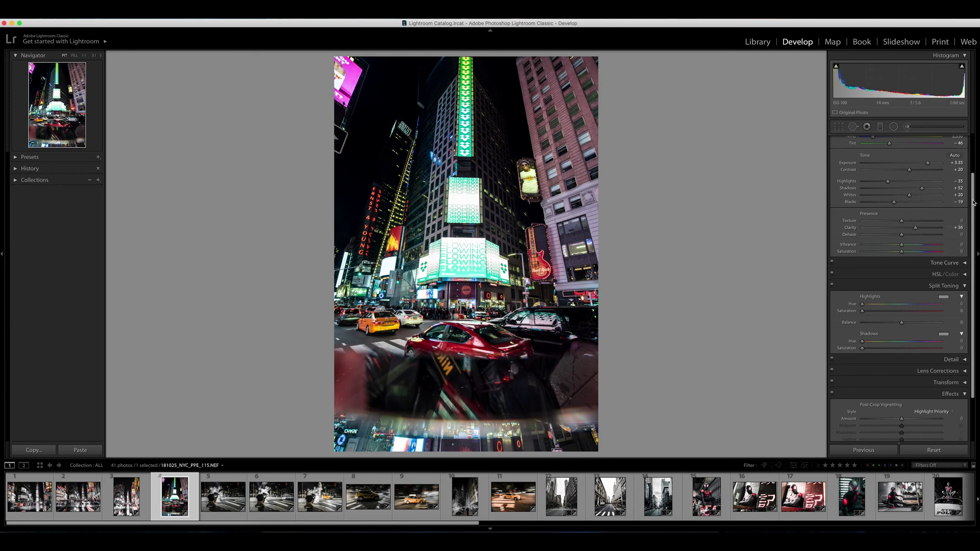
left_click(969, 288)
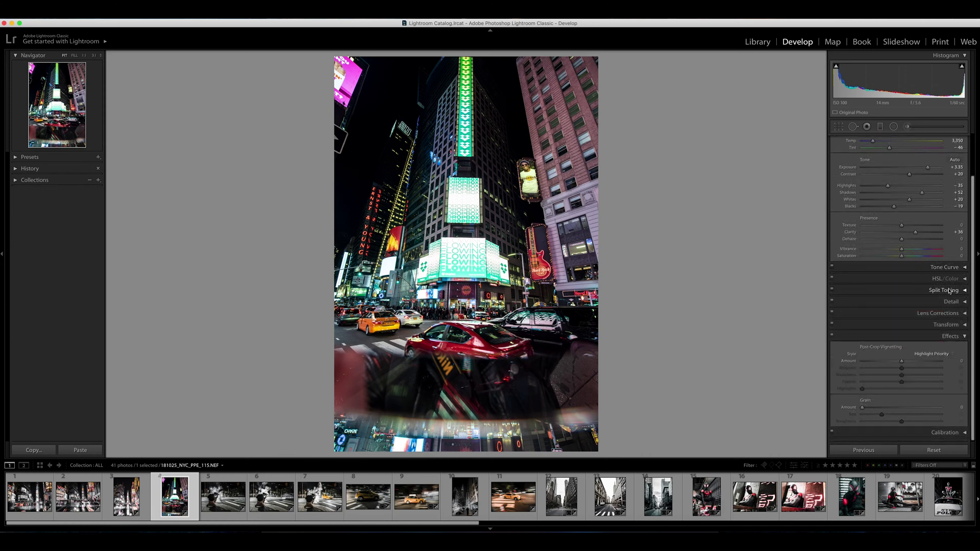
- Set HSL saturation: Green, Aqua, Blue, Purple, Magenta −100; Yellow −23, Orange −7, Red −4
left_click(965, 279)
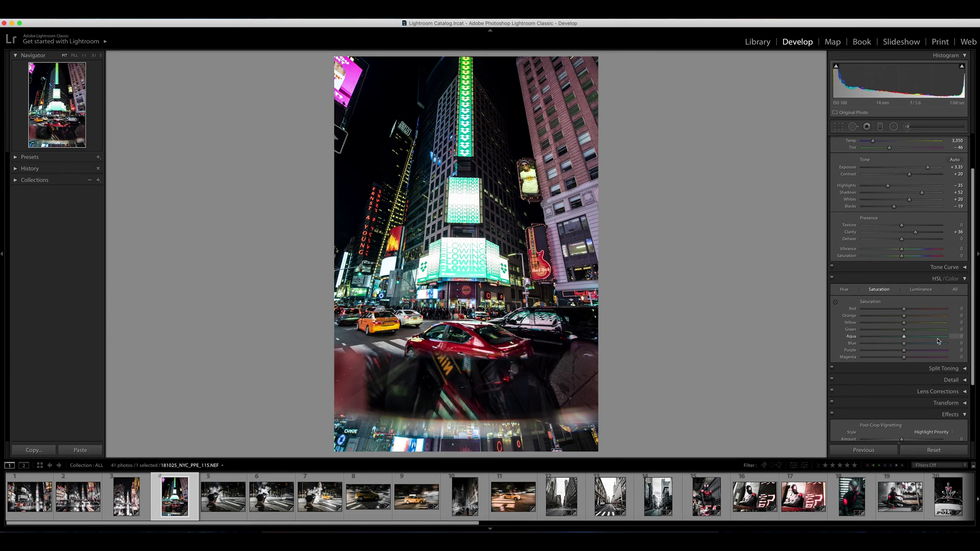
left_click_drag(904, 356, 860, 337)
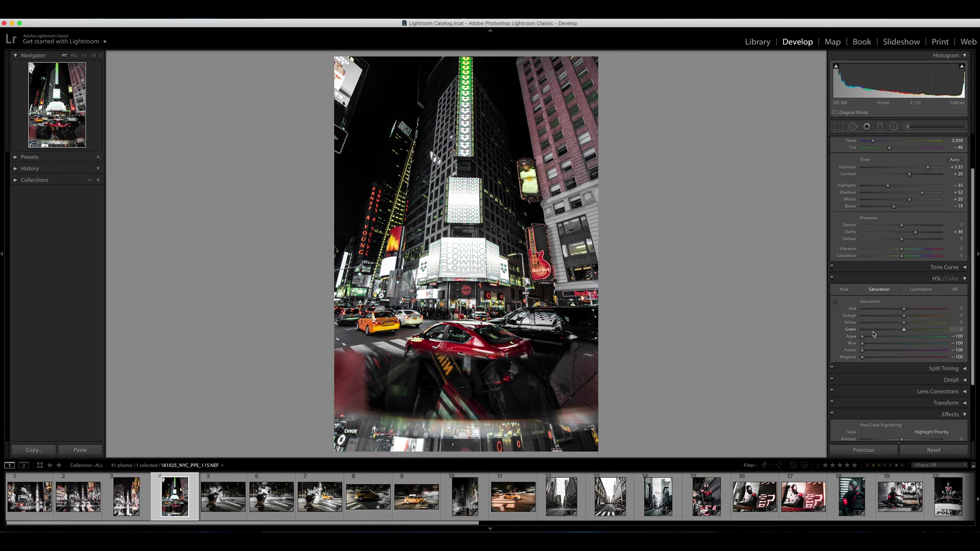
left_click_drag(872, 331, 902, 312)
left_click_drag(972, 213, 972, 203)
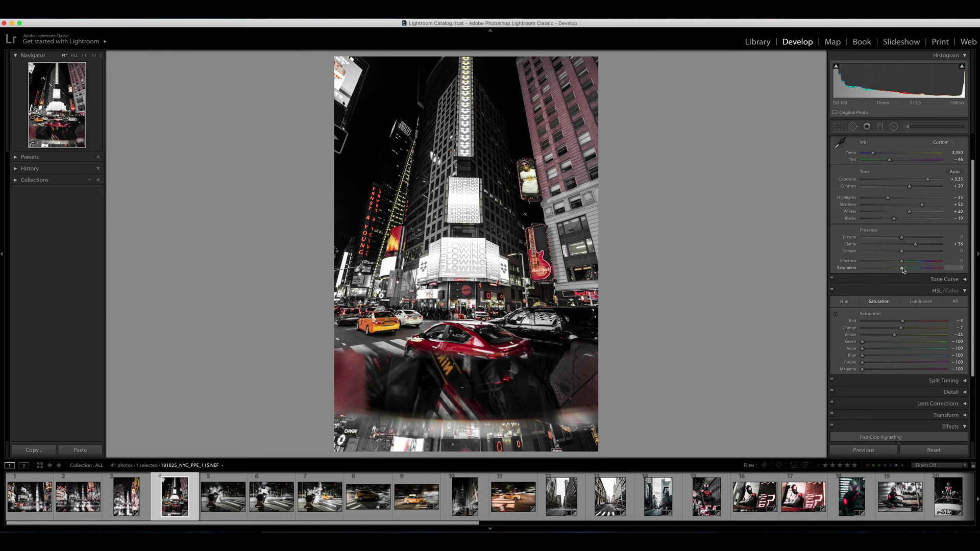
- Set Vibrance to +29, Saturation to −13 and ease Whites to +17
mouse_move(901, 268)
left_mouse_down()
mouse_move(929, 266)
mouse_move(913, 269)
left_mouse_up()
left_click_drag(909, 212, 908, 212)
scroll(895, 335, "up", 2)
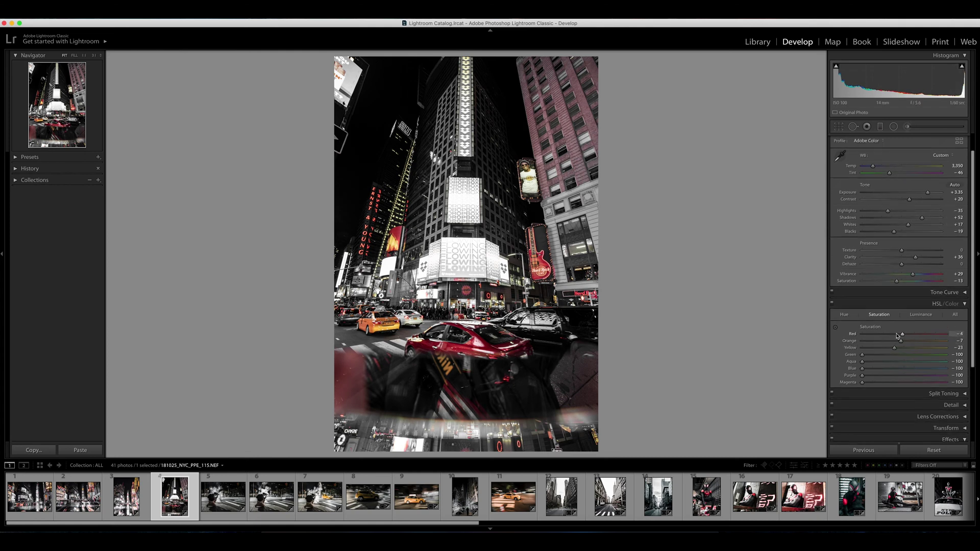
- Switch the photo's profile from Adobe Color to Adobe Vivid
left_click(876, 167)
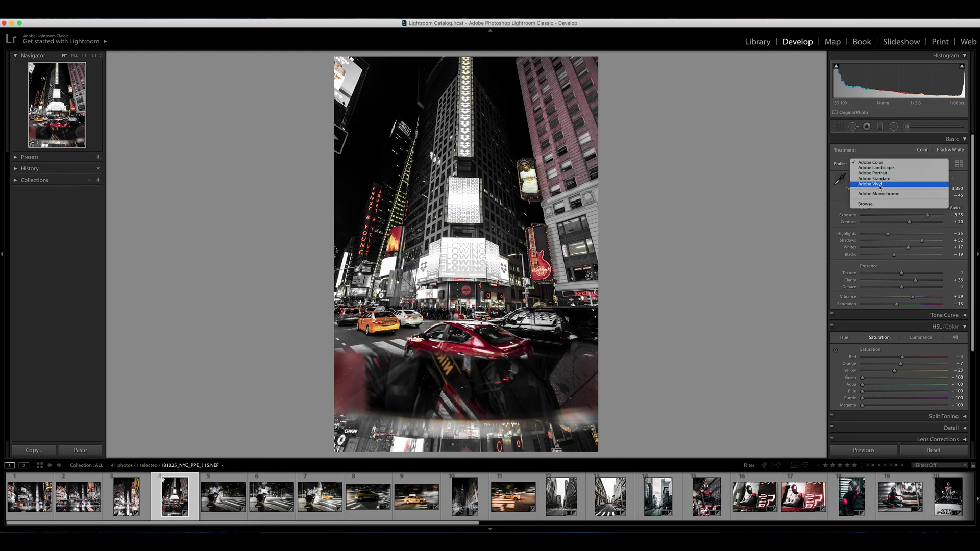
left_click(879, 185)
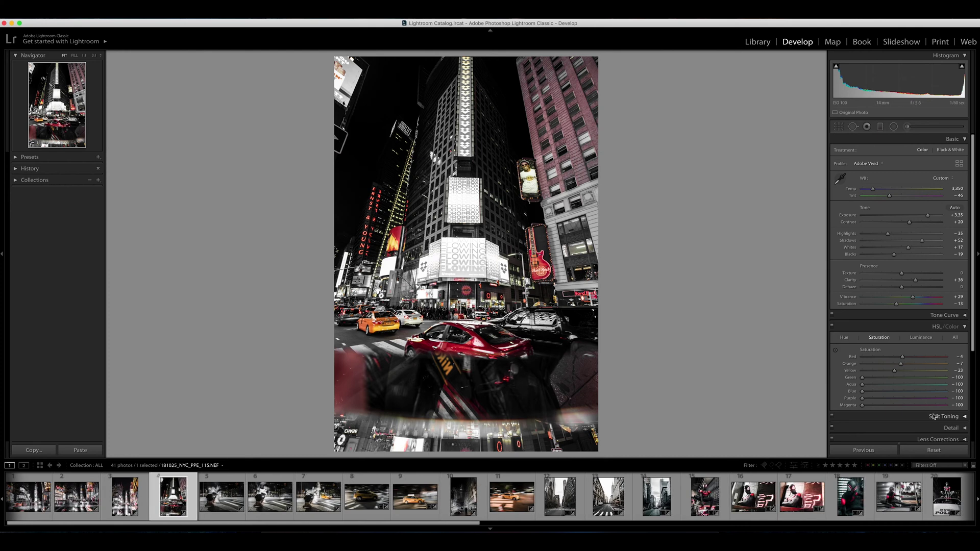
left_click(872, 190)
mouse_move(872, 190)
left_mouse_down()
mouse_move(889, 190)
mouse_move(878, 192)
left_mouse_up()
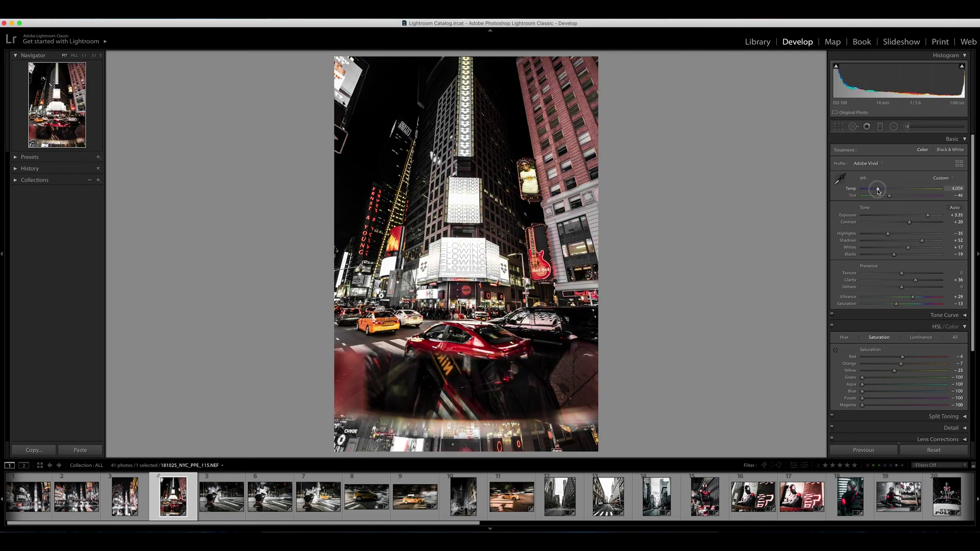
left_click_drag(878, 192, 866, 192)
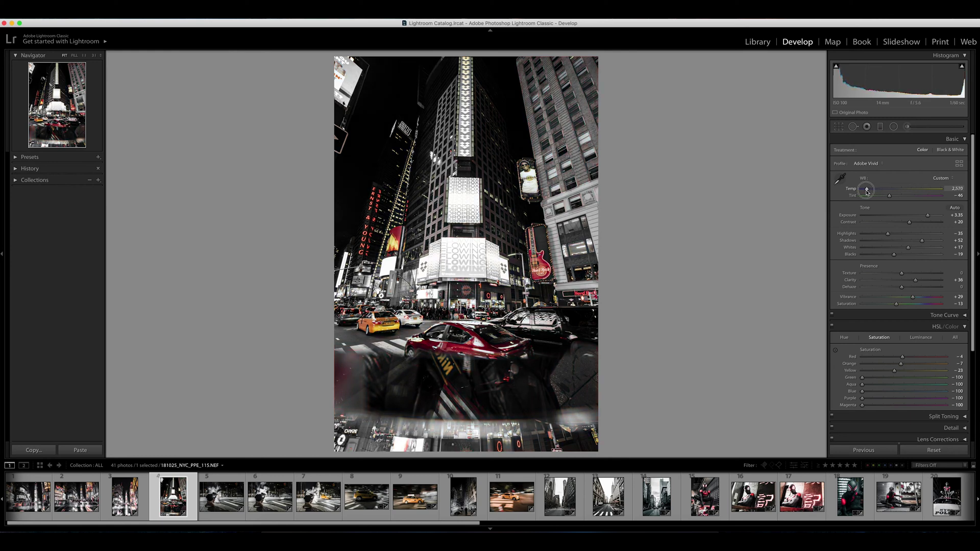
mouse_move(866, 191)
left_mouse_down()
mouse_move(888, 193)
mouse_move(866, 194)
left_mouse_up()
left_click_drag(869, 194, 872, 194)
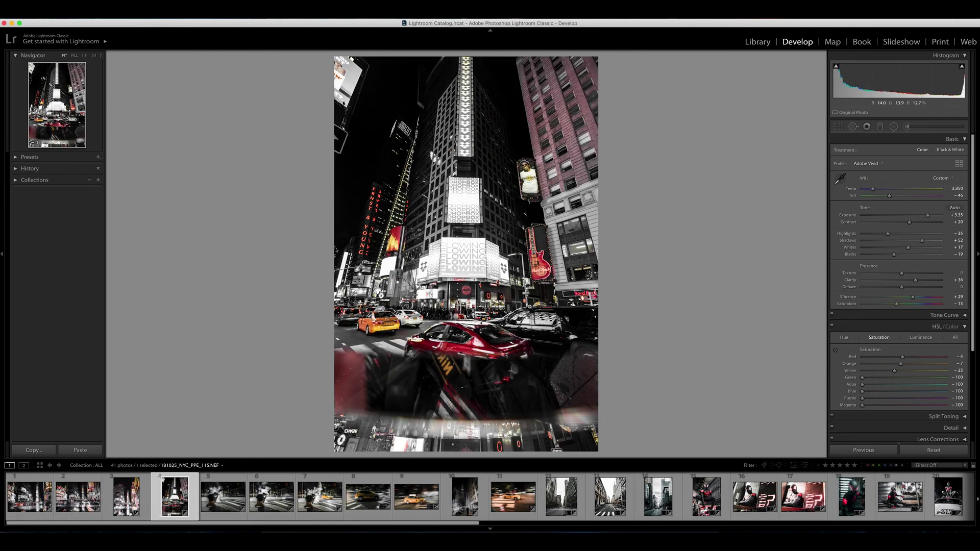
- Browse past the Empire State street and Spider-Man photos to the red double-decker bus photo
left_click(610, 496)
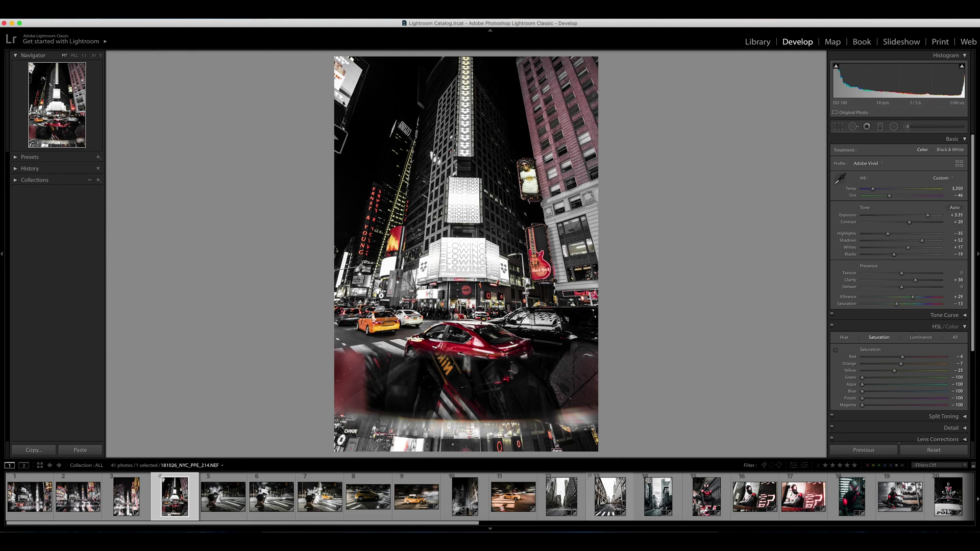
scroll(610, 496, "down", 4)
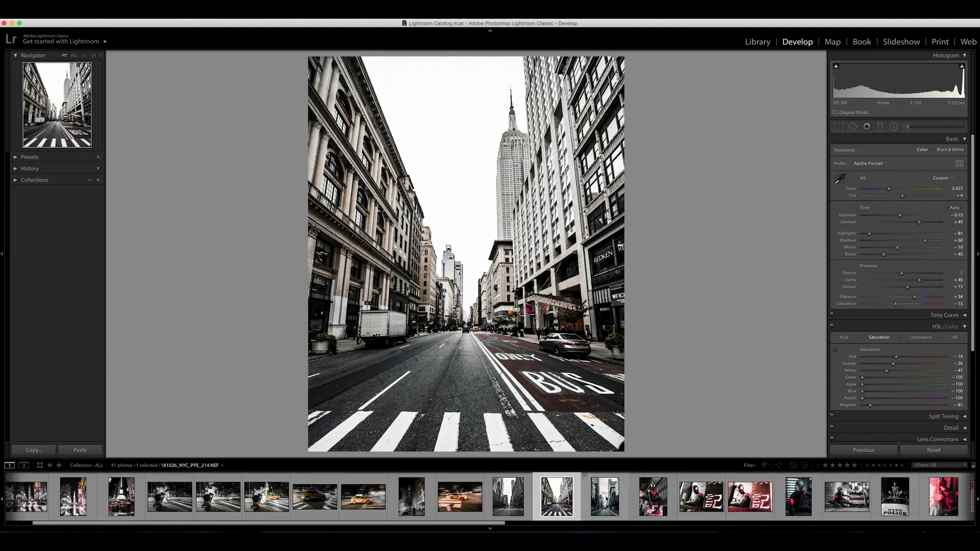
left_click(499, 496)
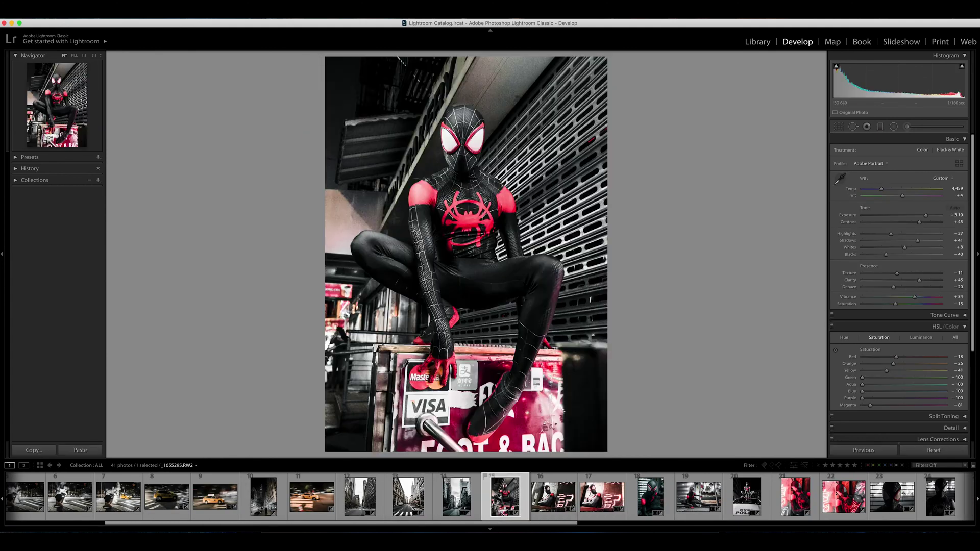
scroll(762, 504, "down", 10)
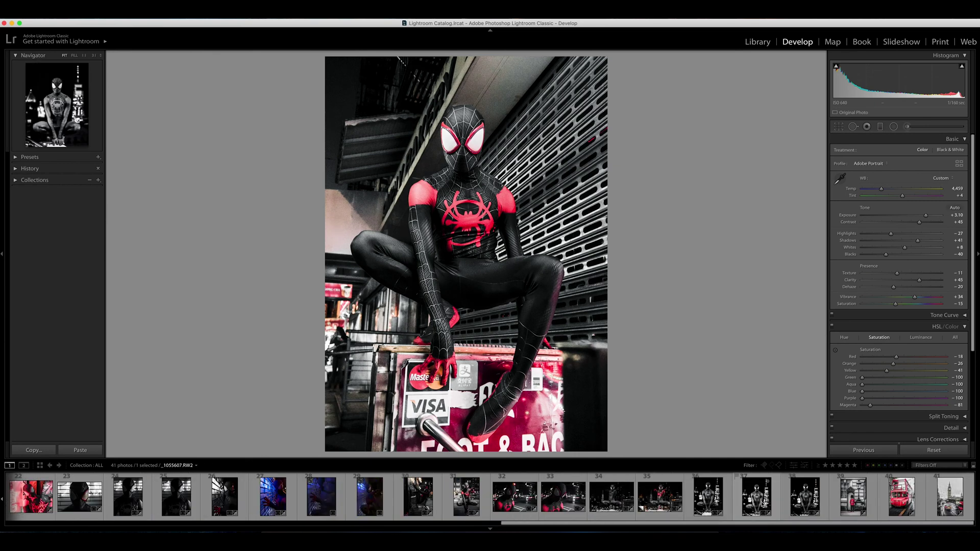
left_click(900, 496)
scroll(816, 490, "up", 15)
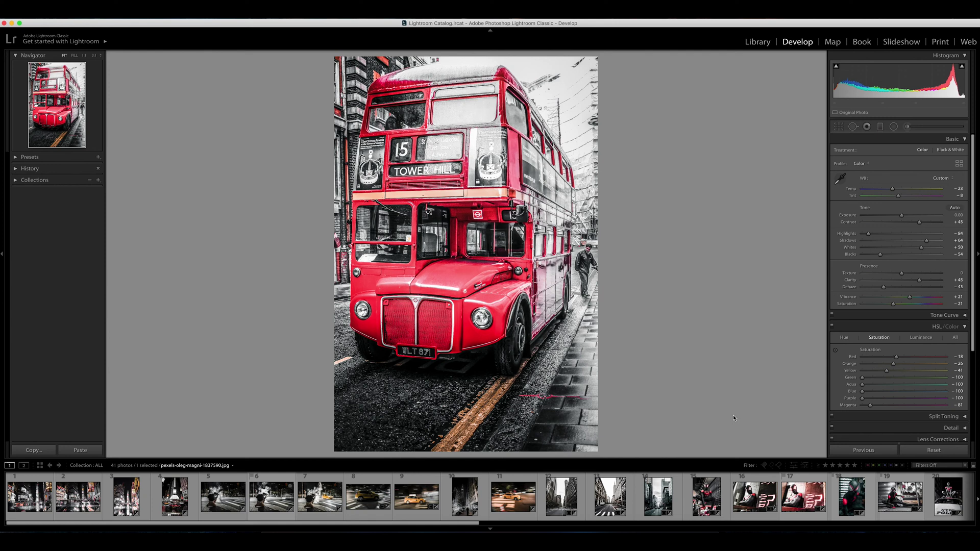
- Zoom to 1:1 on the bus front and pan over its grille and wheel
left_click(411, 354)
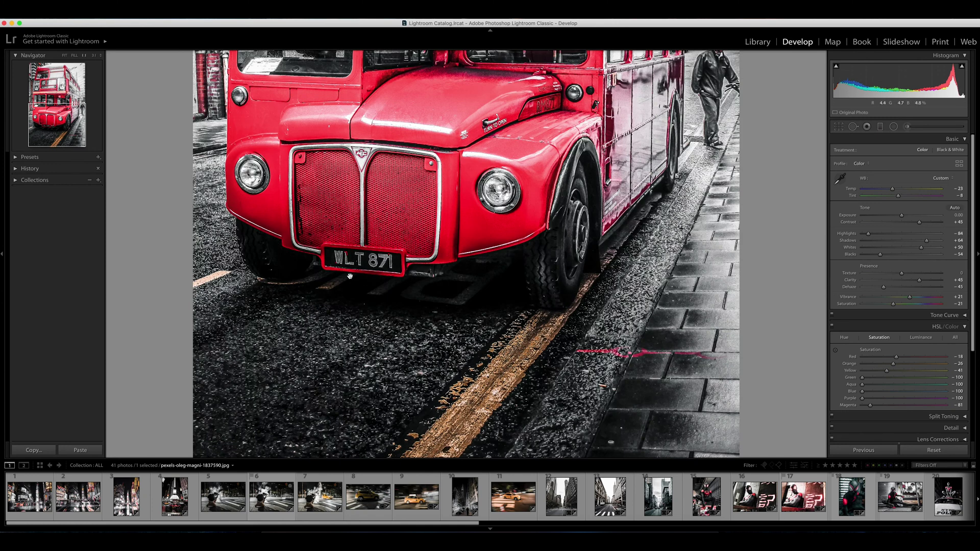
left_click_drag(350, 276, 499, 296)
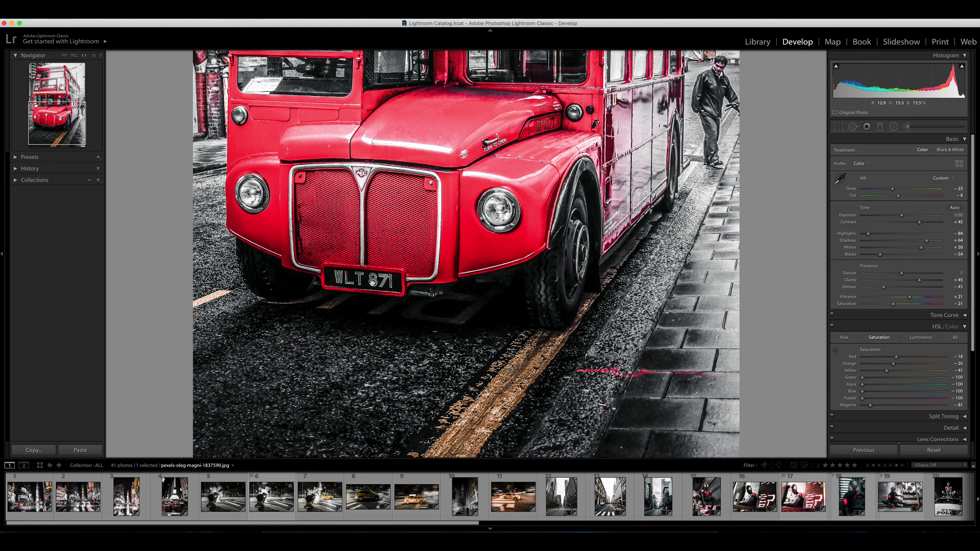